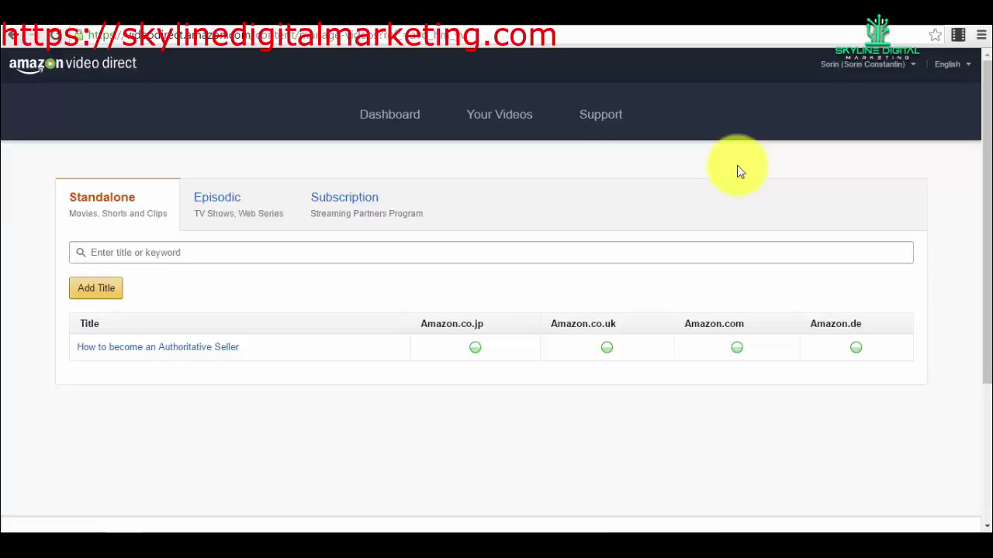
Open 'How to become an Authoritative Seller' from the Standalone list and show its Availability settings
left_click(175, 348)
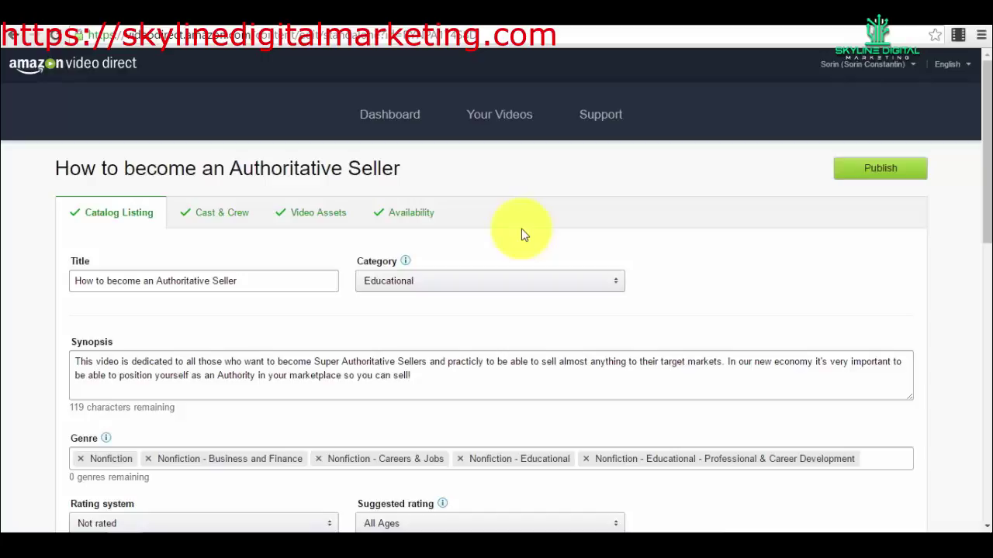
left_click(426, 220)
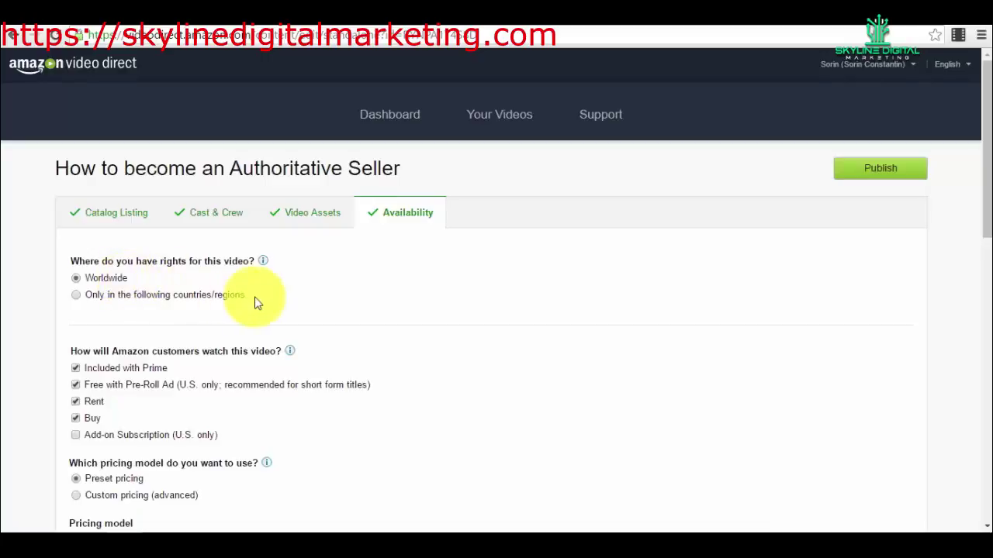
scroll(255, 298, "down", 2)
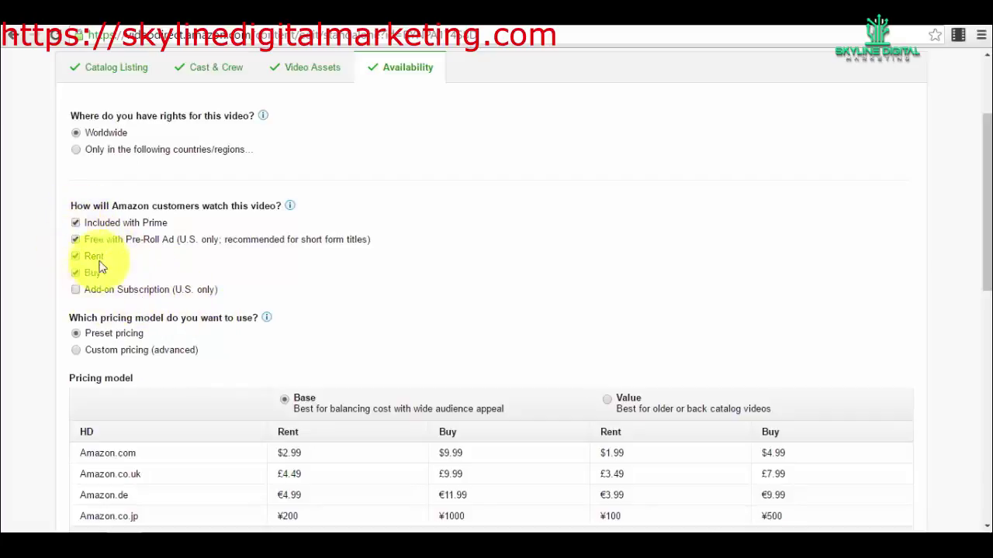
scroll(190, 247, "down", 2)
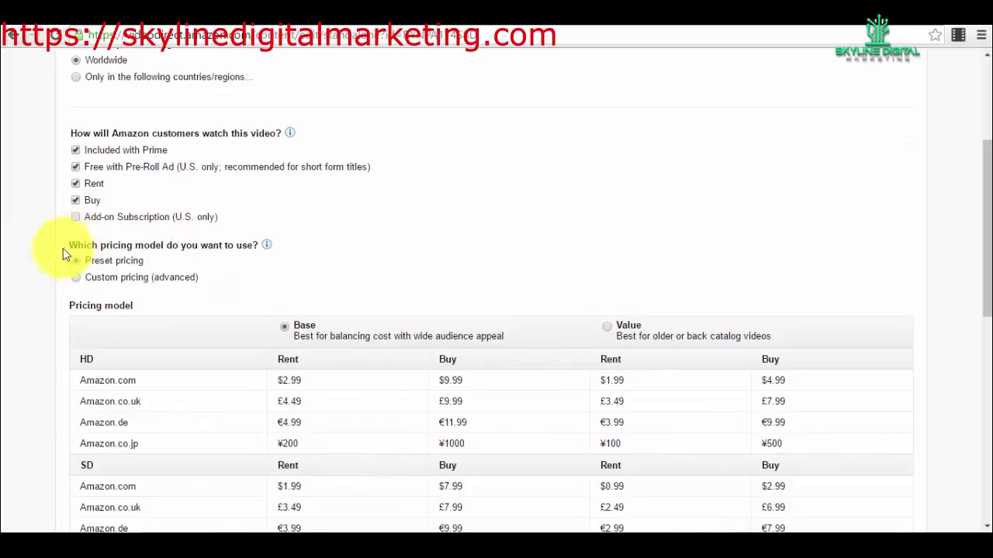
left_click_drag(70, 246, 259, 245)
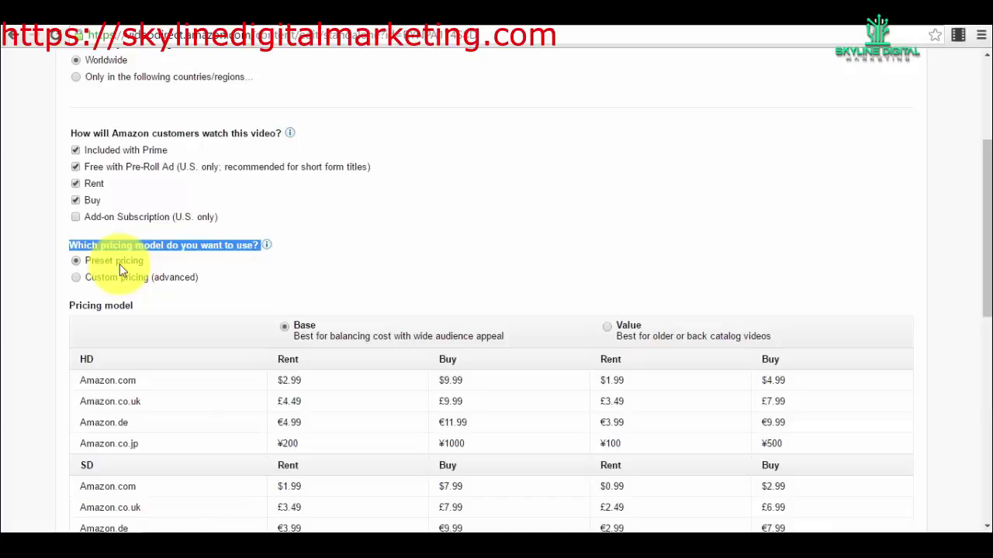
Switch to Custom pricing (advanced) and review the empty HD and SD rent and buy fields per store
left_click(76, 277)
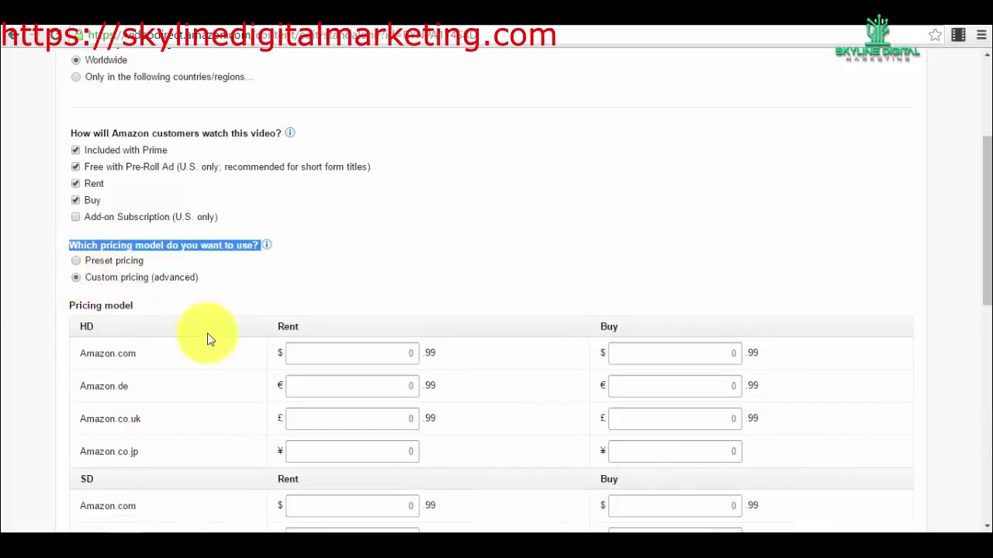
scroll(194, 318, "down", 1)
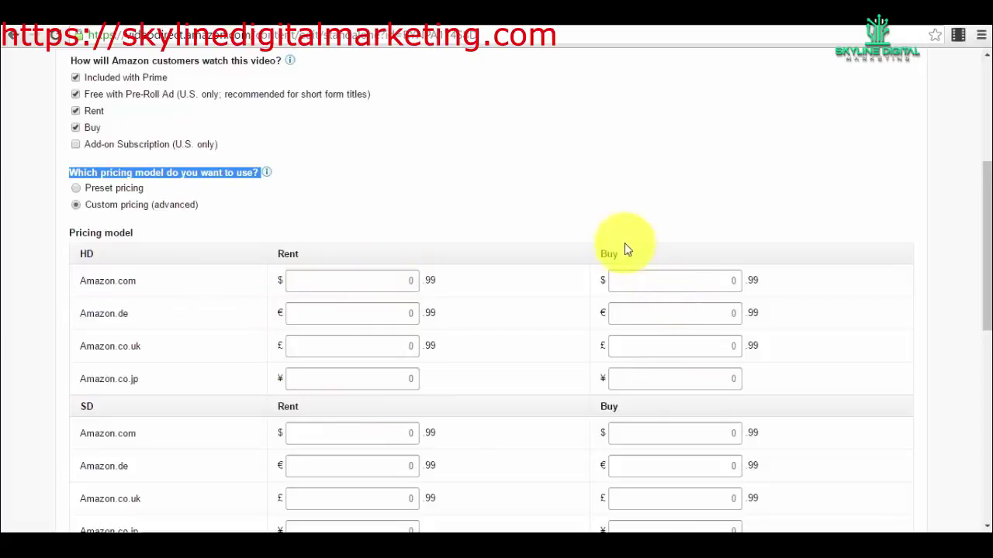
scroll(636, 334, "down", 5)
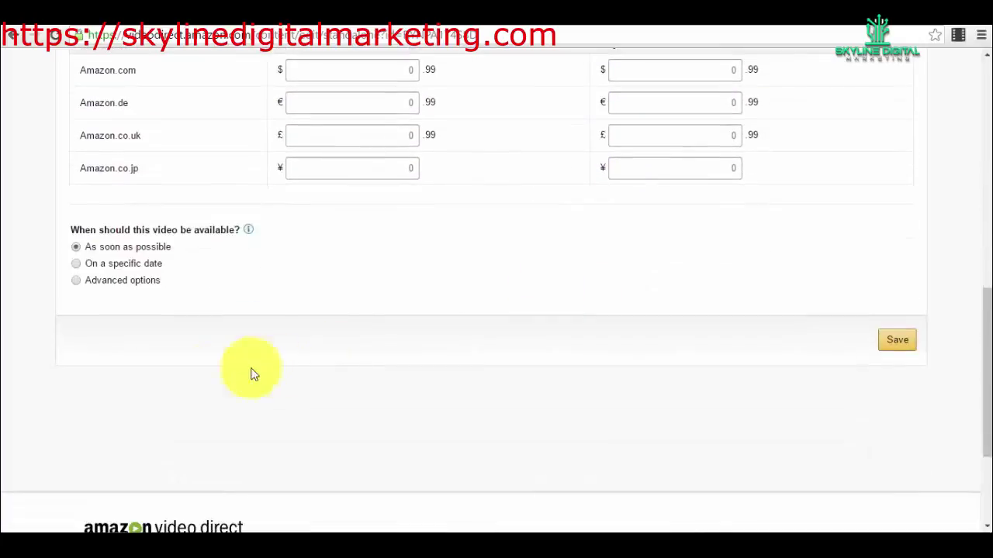
scroll(188, 381, "up", 7)
scroll(367, 393, "down", 3)
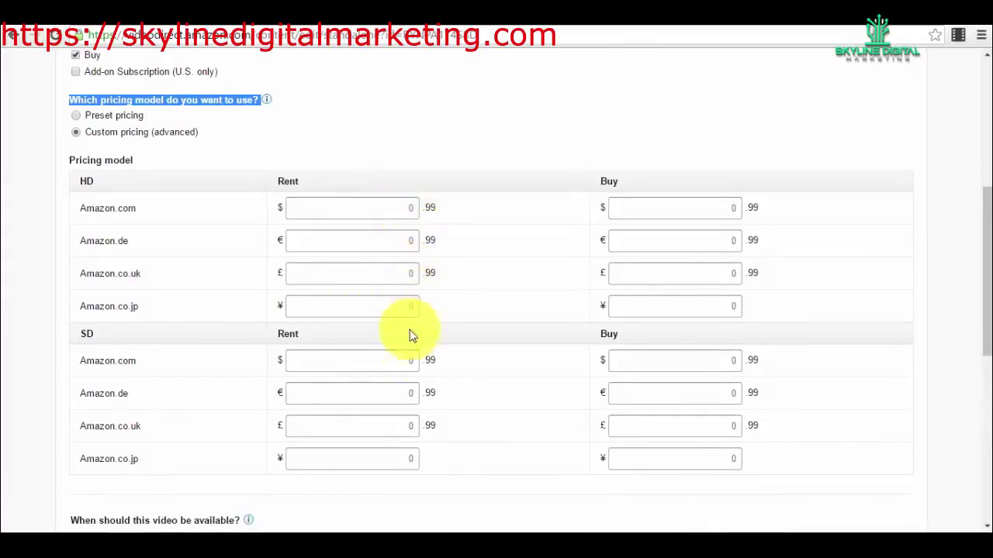
Return to Preset pricing with the Base tier, e.g. Amazon.com HD at $2.99 rent and $9.99 buy
left_click(76, 116)
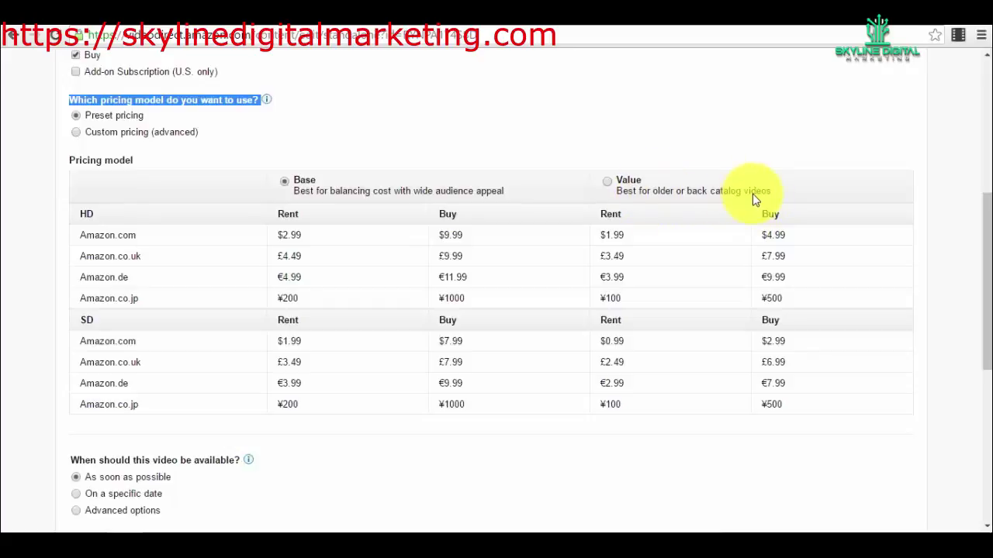
left_click(608, 183)
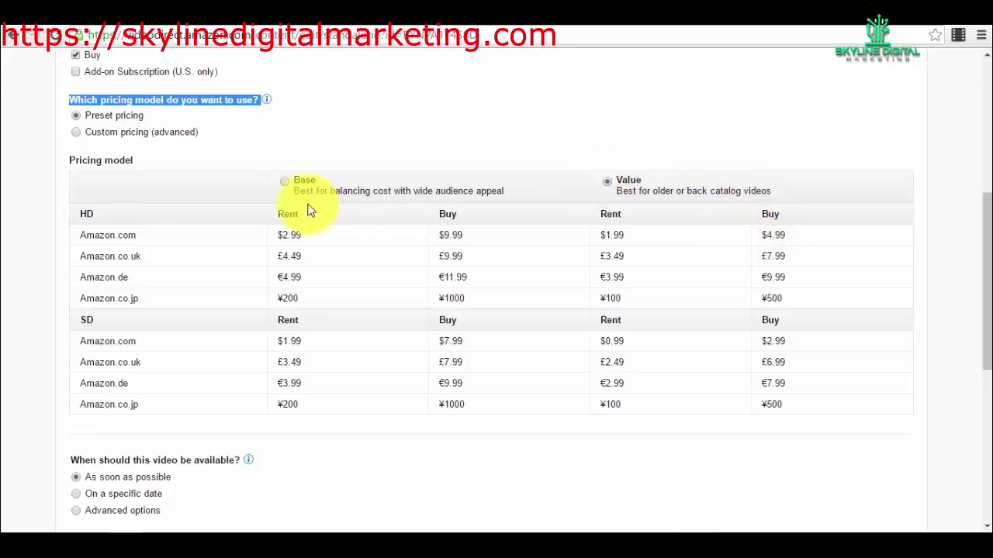
left_click(287, 183)
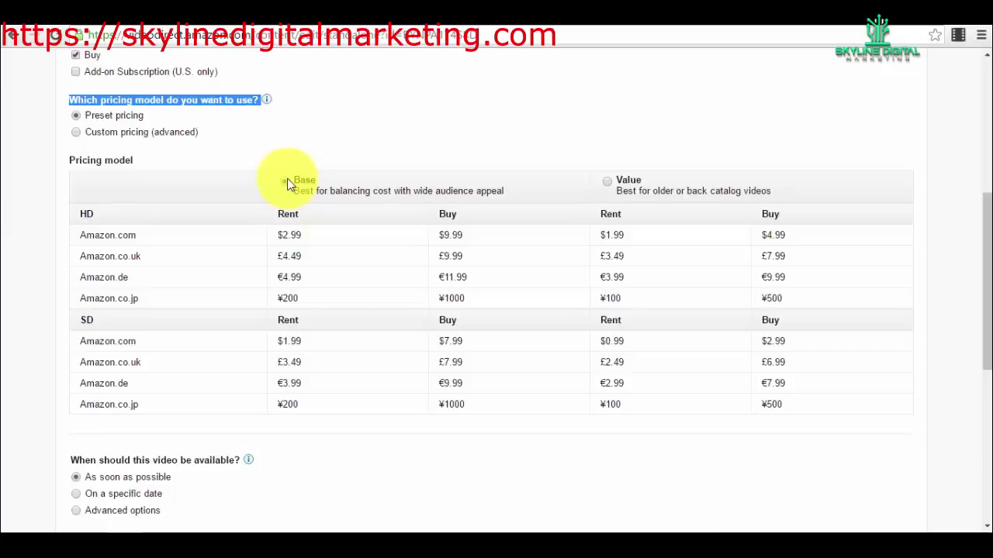
scroll(293, 187, "down", 2)
scroll(306, 212, "up", 3)
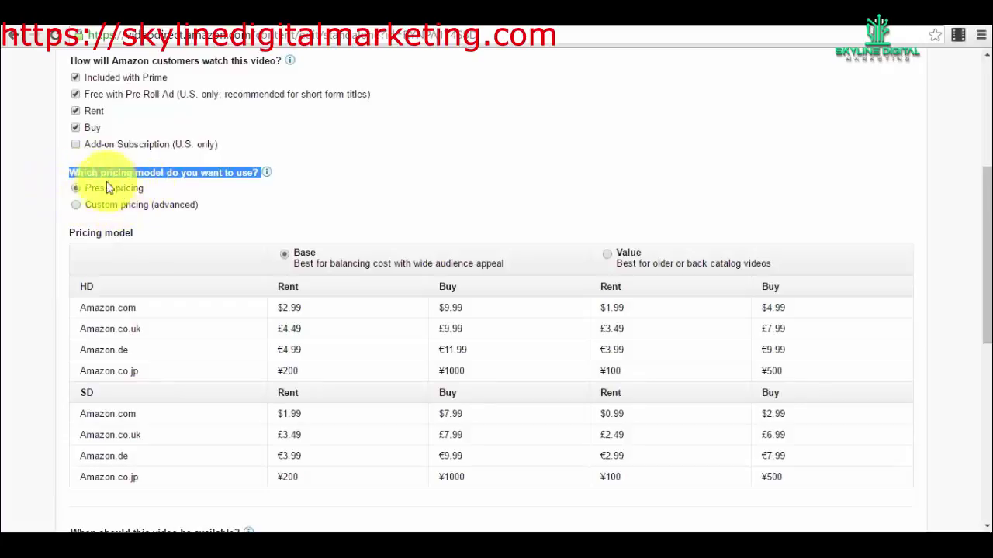
Select Custom pricing (advanced) again to show empty HD and SD rent and buy fields per store
left_click(78, 205)
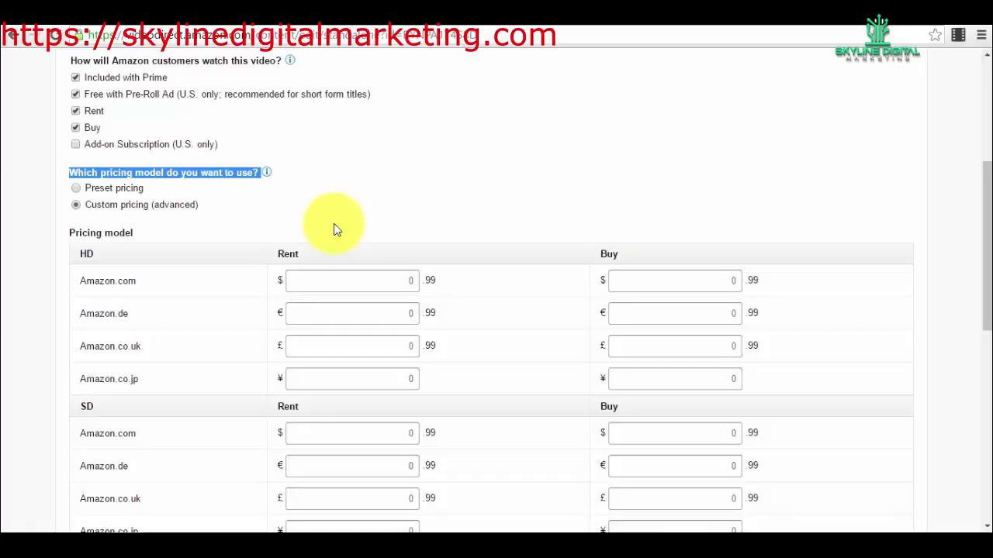
scroll(311, 222, "down", 5)
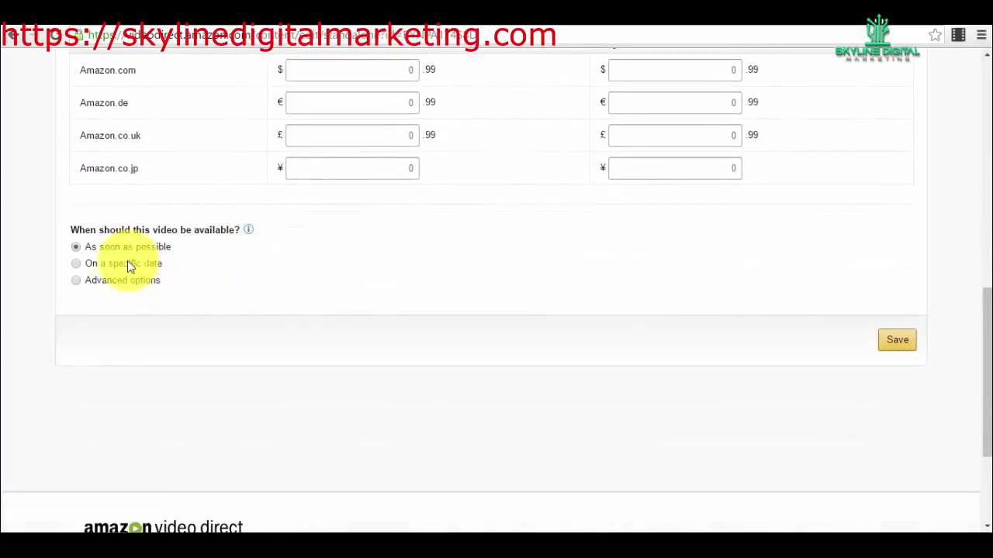
triple_click(134, 233)
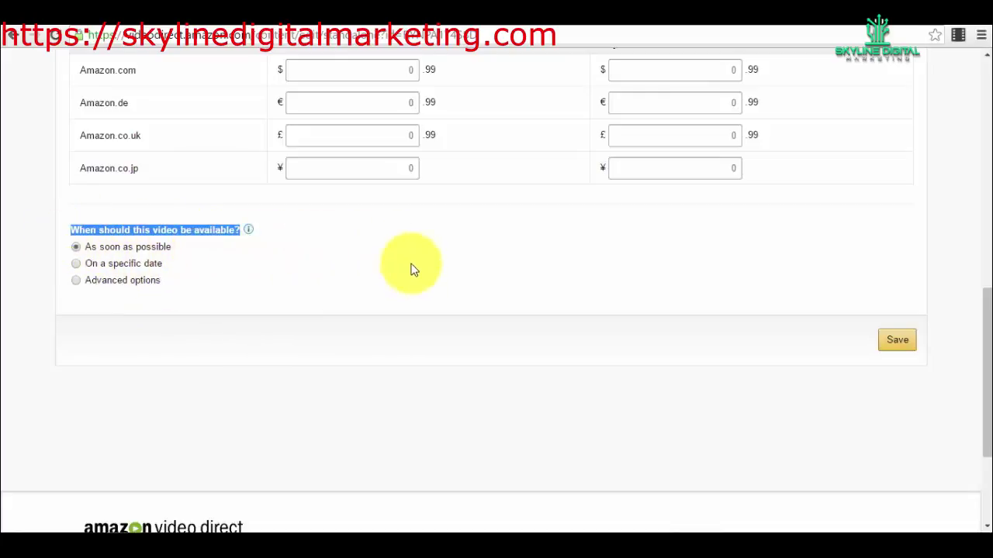
scroll(415, 279, "up", 2)
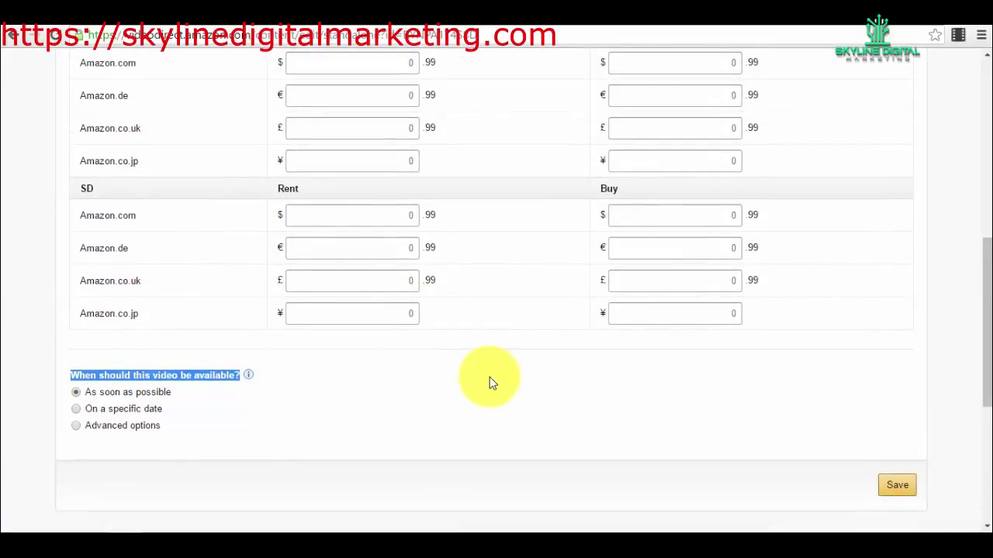
scroll(490, 377, "up", 7)
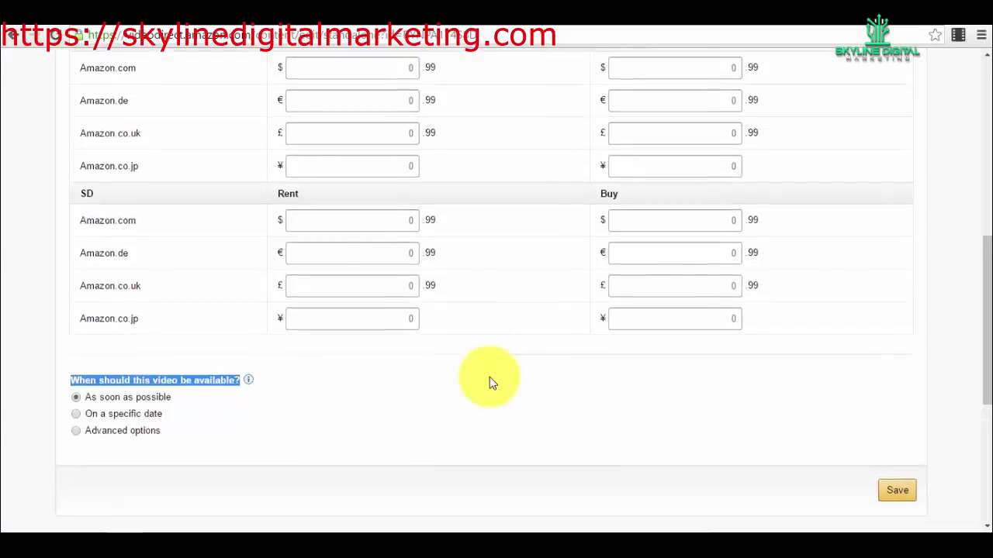
scroll(500, 384, "down", 4)
scroll(500, 384, "up", 5)
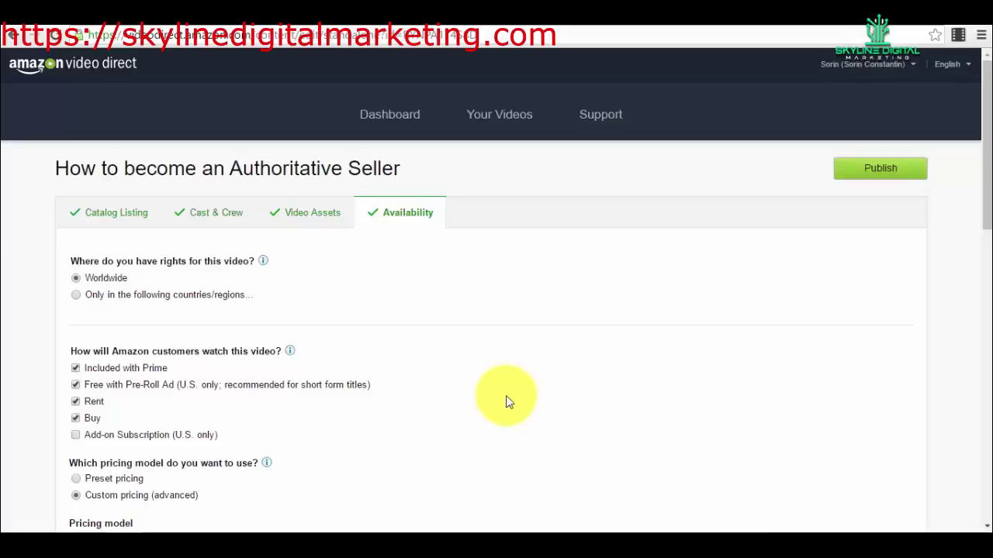
scroll(481, 372, "down", 3)
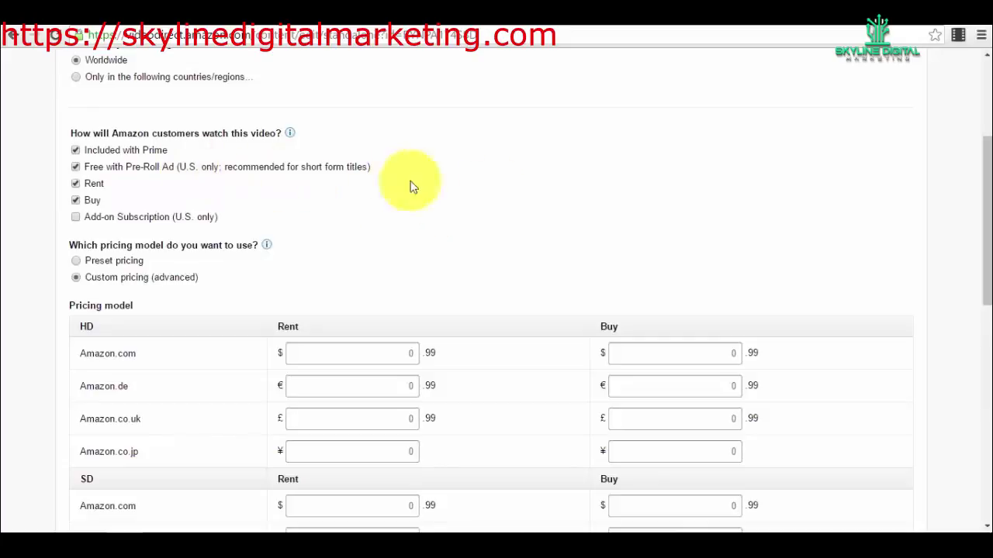
scroll(410, 183, "up", 3)
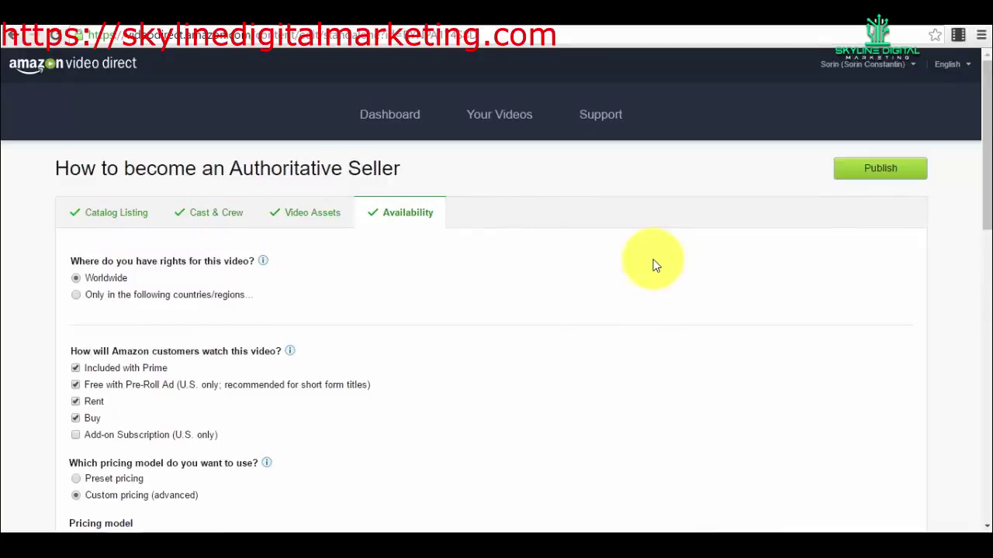
scroll(655, 262, "down", 5)
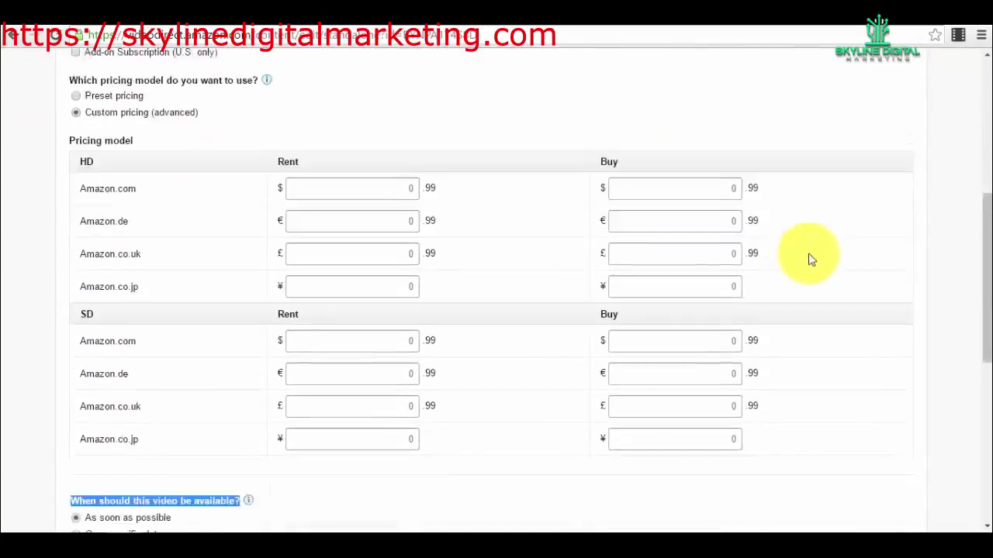
scroll(815, 270, "up", 4)
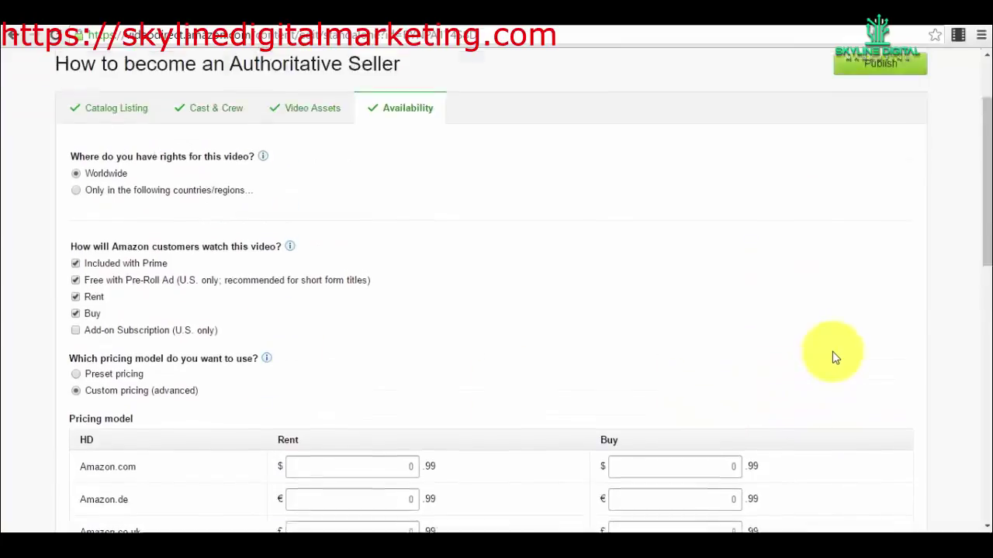
scroll(832, 351, "up", 2)
scroll(832, 353, "down", 5)
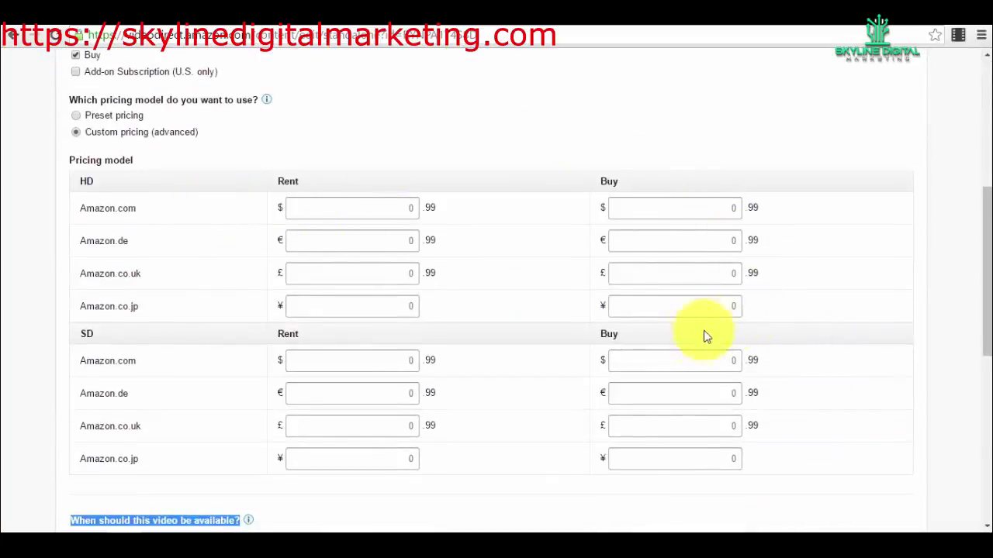
scroll(880, 308, "up", 2)
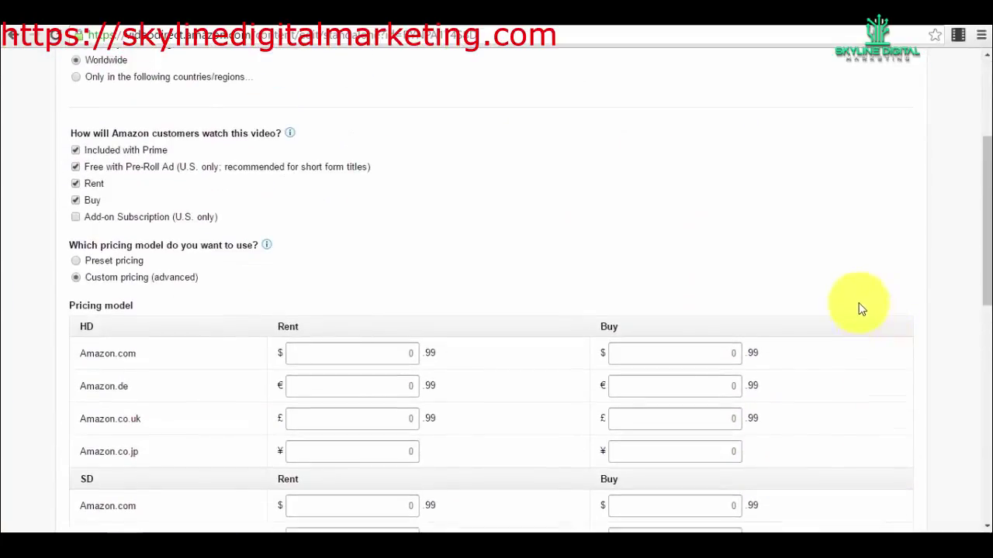
scroll(858, 304, "down", 6)
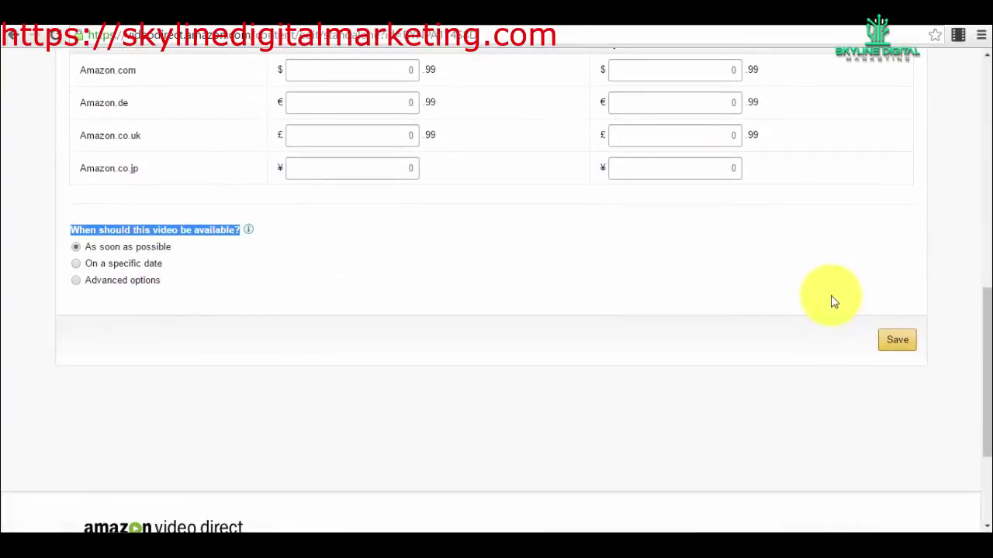